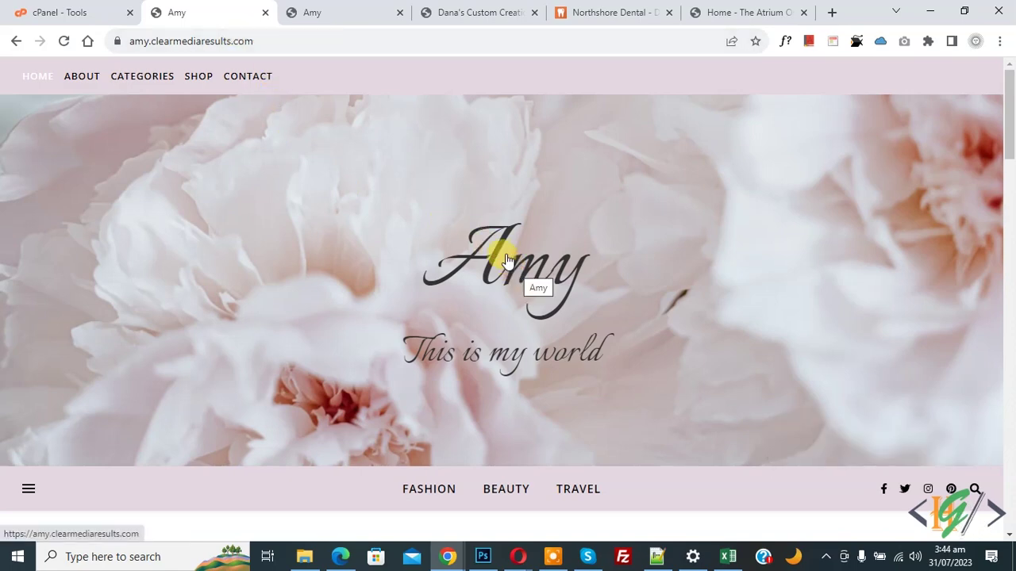
Switch Chrome from the Amy website tab to the cPanel - Tools tab.
key(ctrl+shift+Tab)
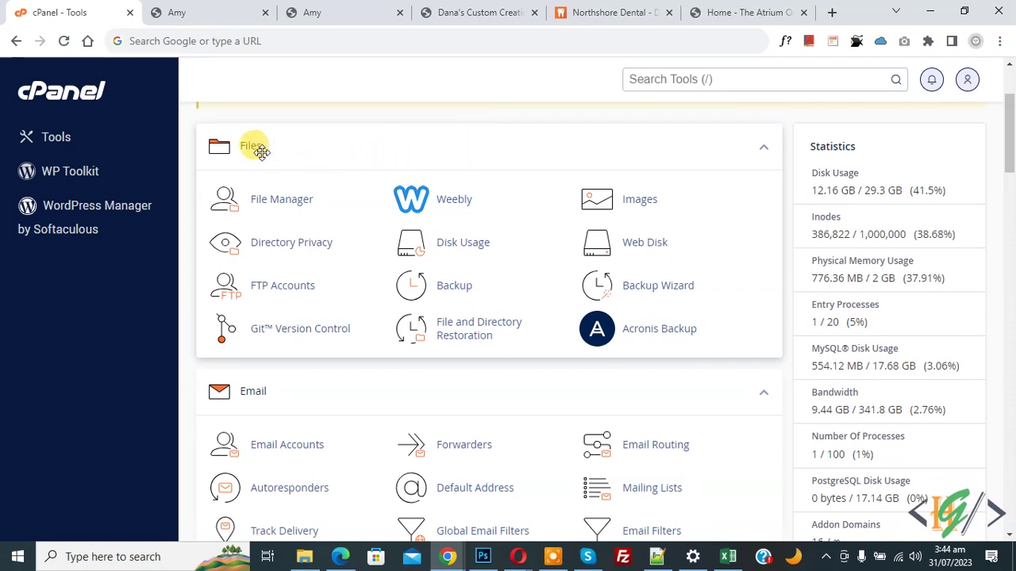
Open cPanel's File Manager in a new browser tab and switch to it.
right_click(271, 202)
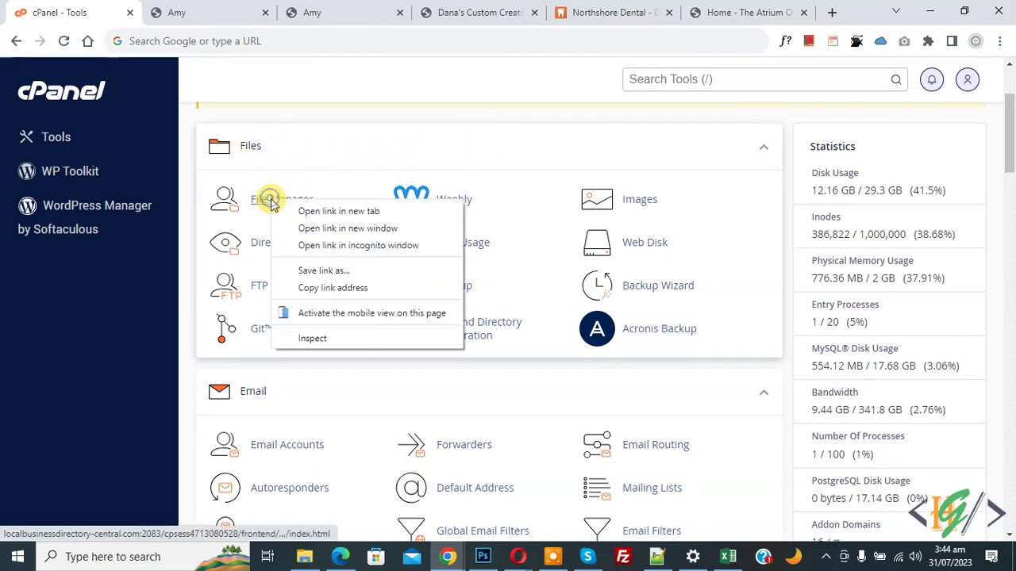
click(305, 211)
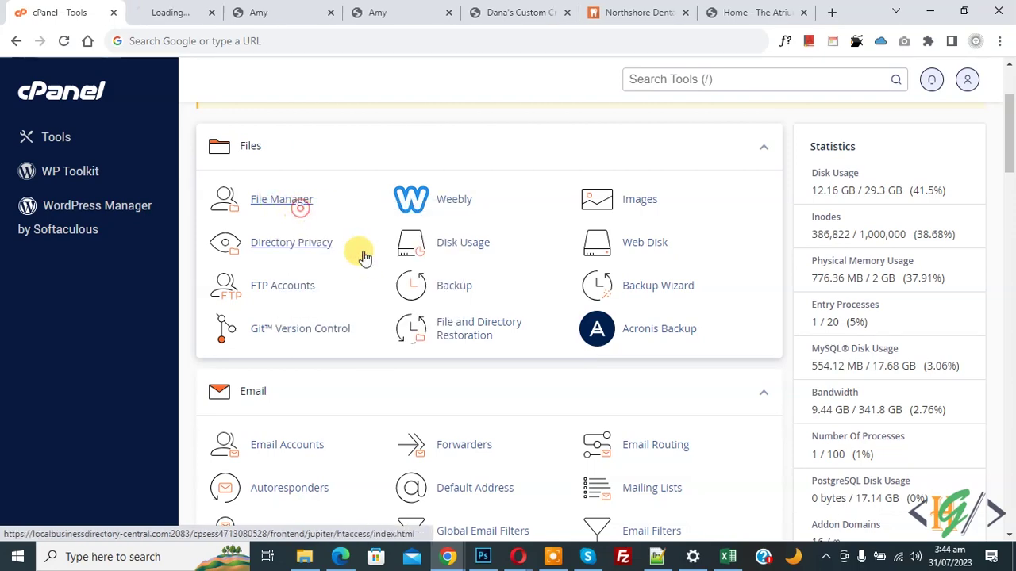
key(ctrl+Tab)
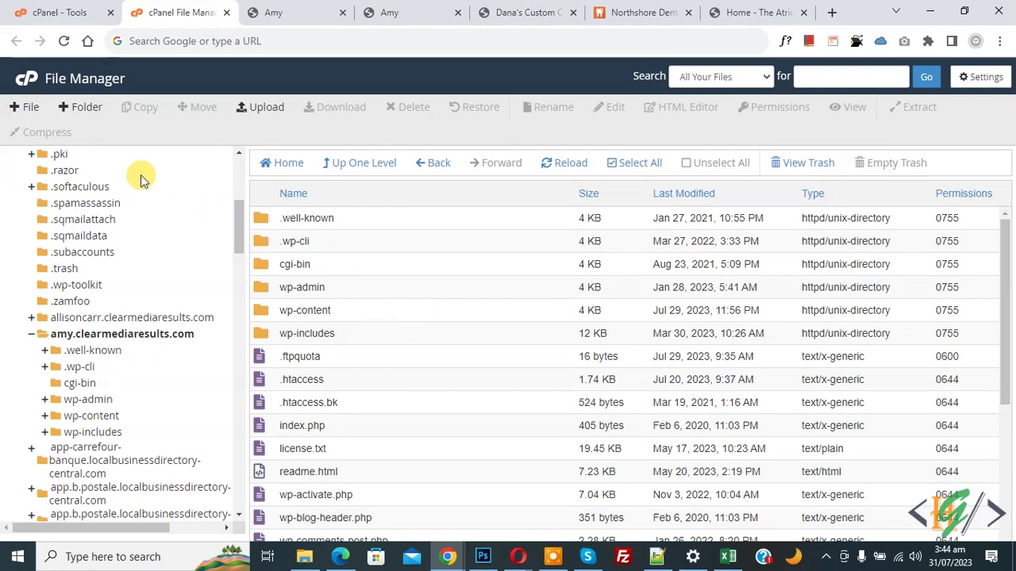
Create a new folder named wordpress1 in the site root.
click(87, 109)
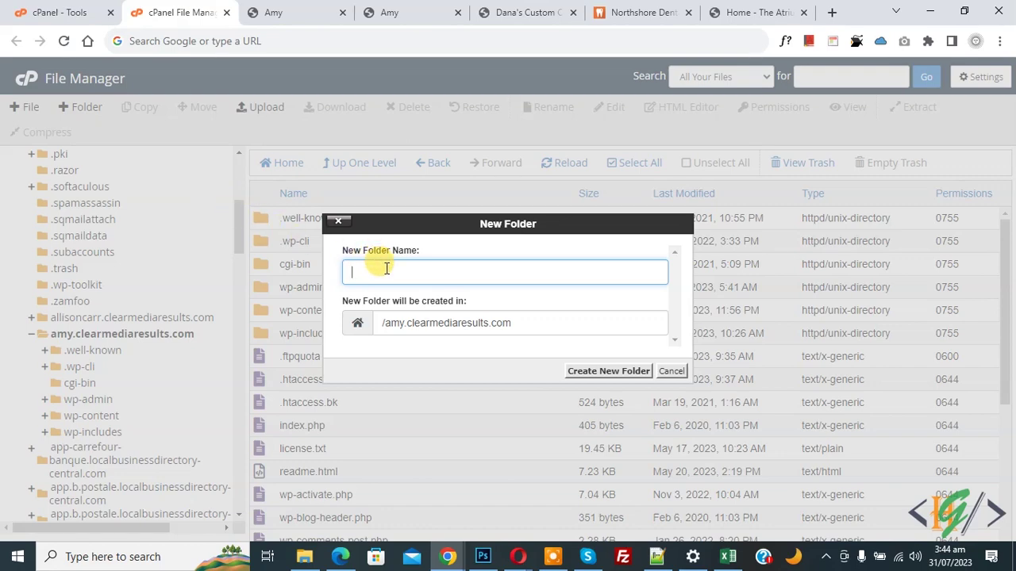
text(wor)
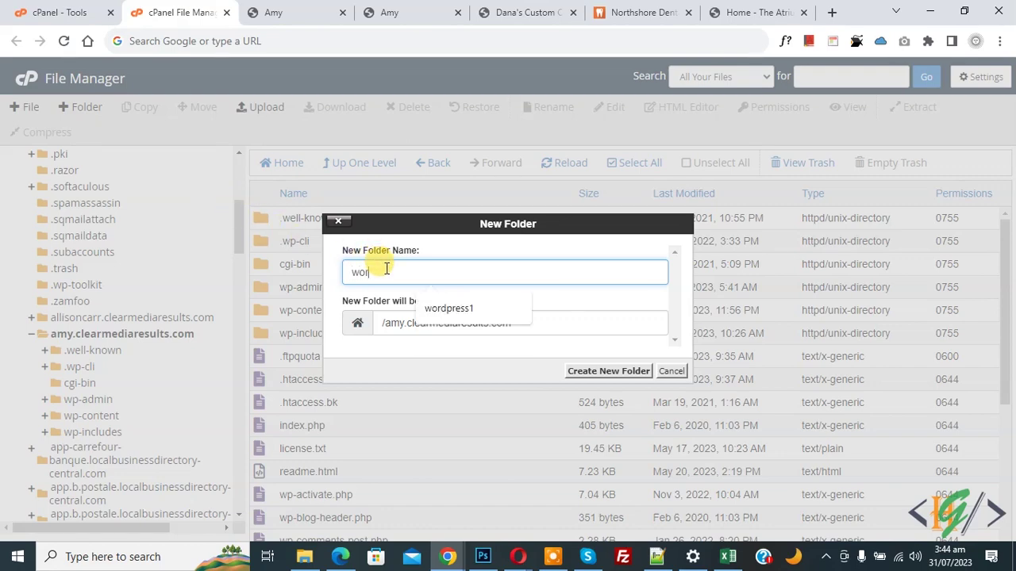
text(dpress1)
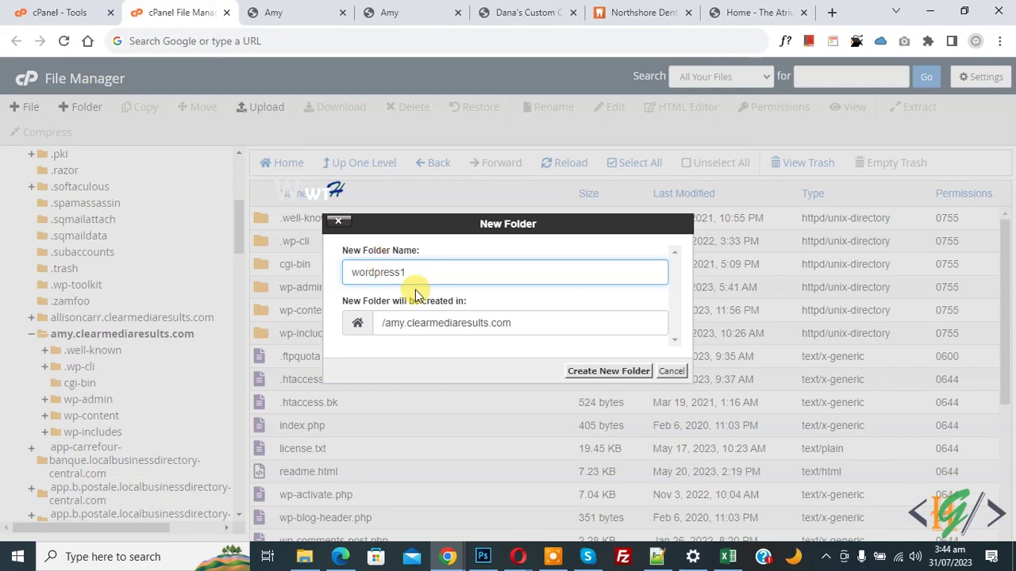
click(581, 377)
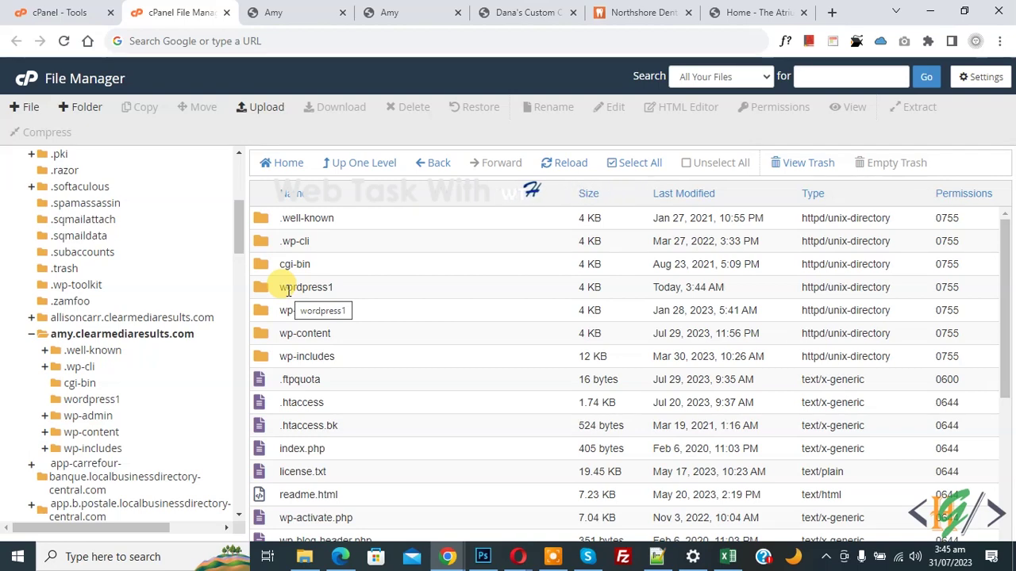
Select every item except wordpress1 and move them all into /wordpress1.
click(635, 163)
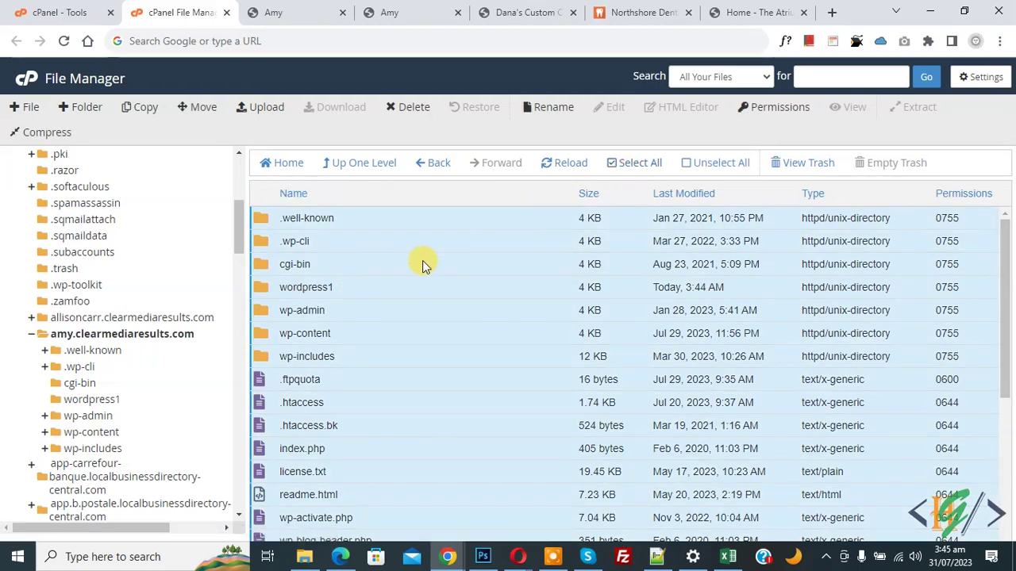
ctrl+click(262, 291)
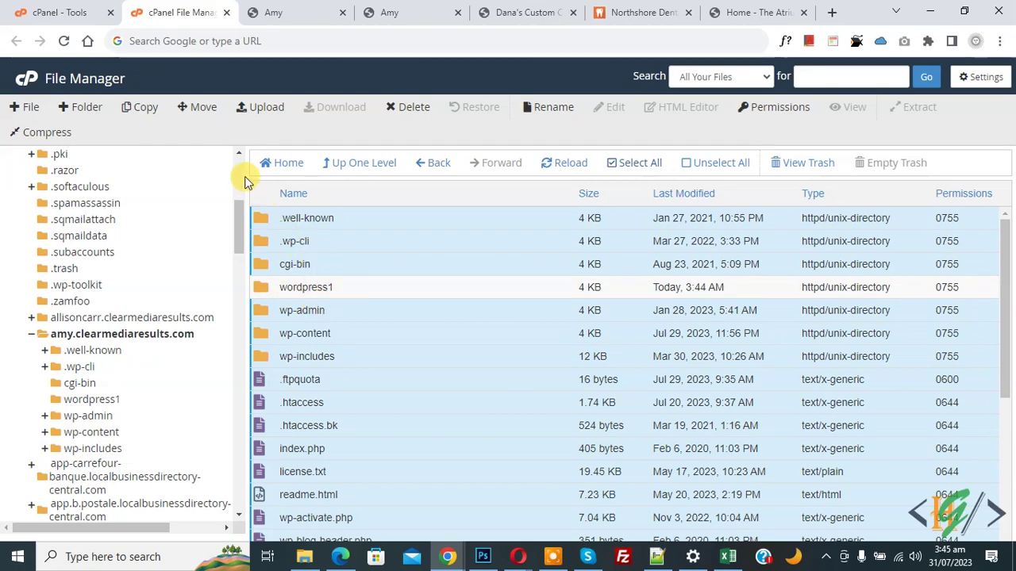
click(203, 108)
scroll(414, 292, down, 2)
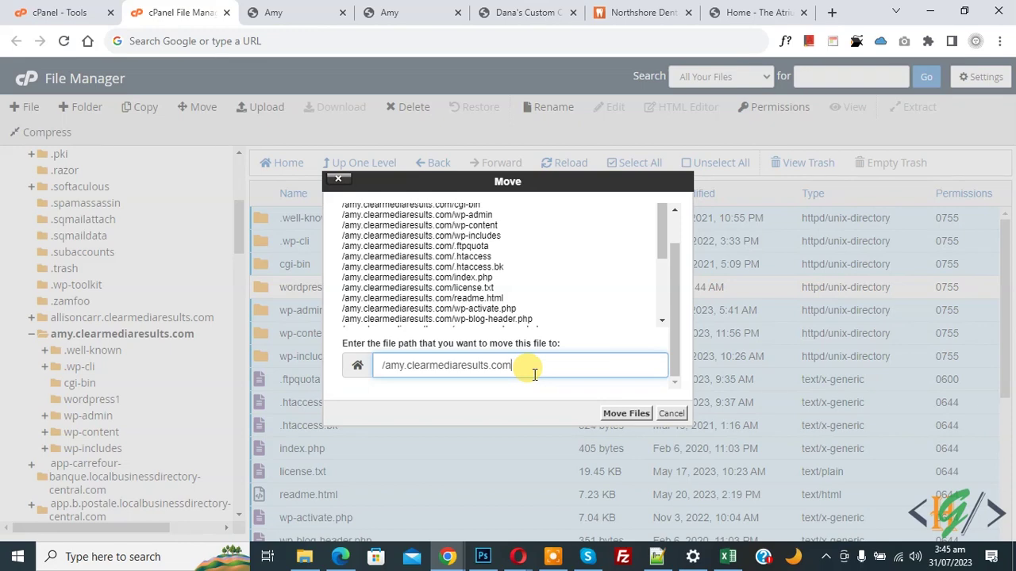
text(/wordpress1)
drag(515, 366, 578, 357)
click(620, 416)
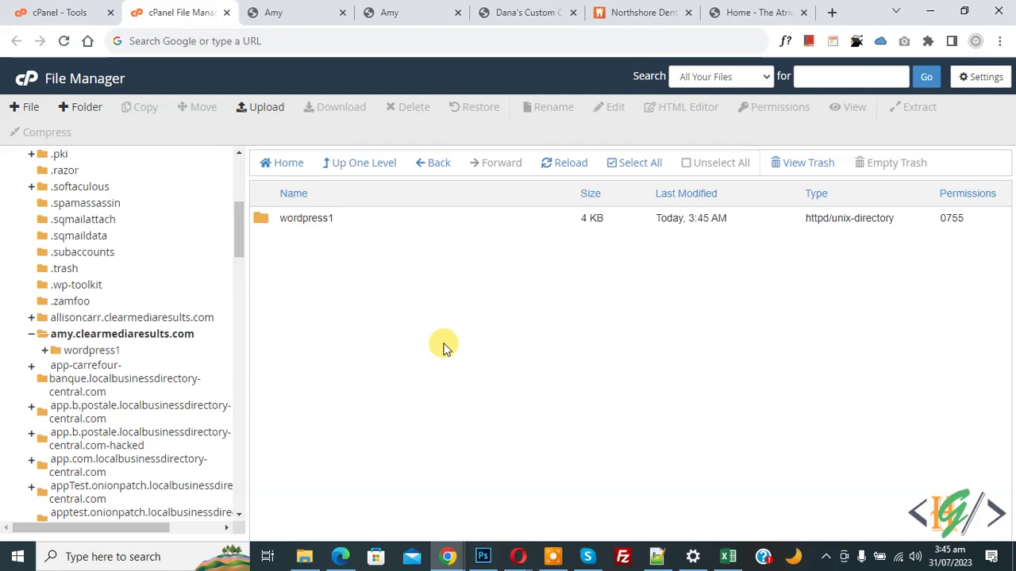
Open wp-config.php inside the wordpress1 folder in the editor.
double_click(295, 226)
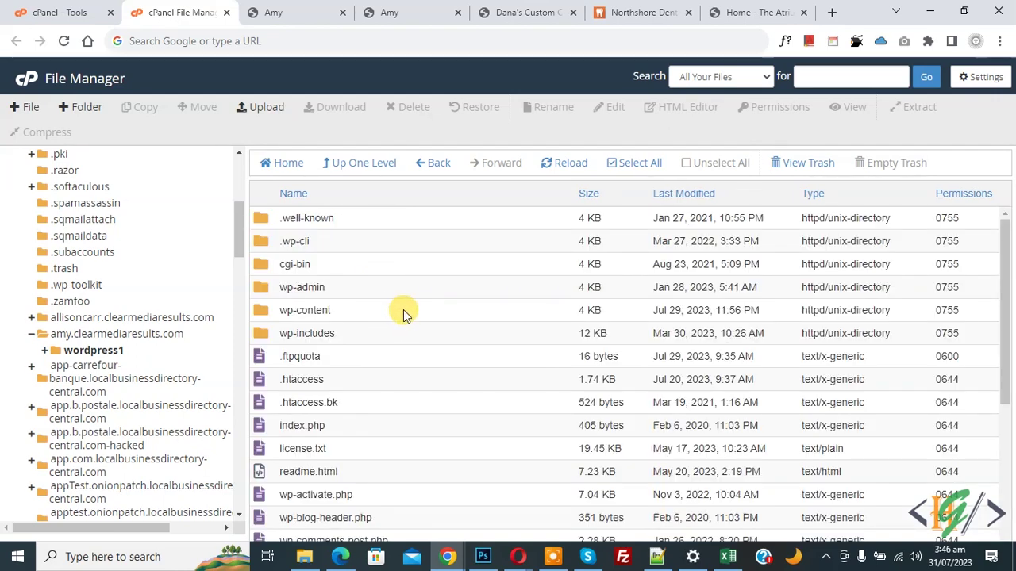
scroll(405, 298, down, 3)
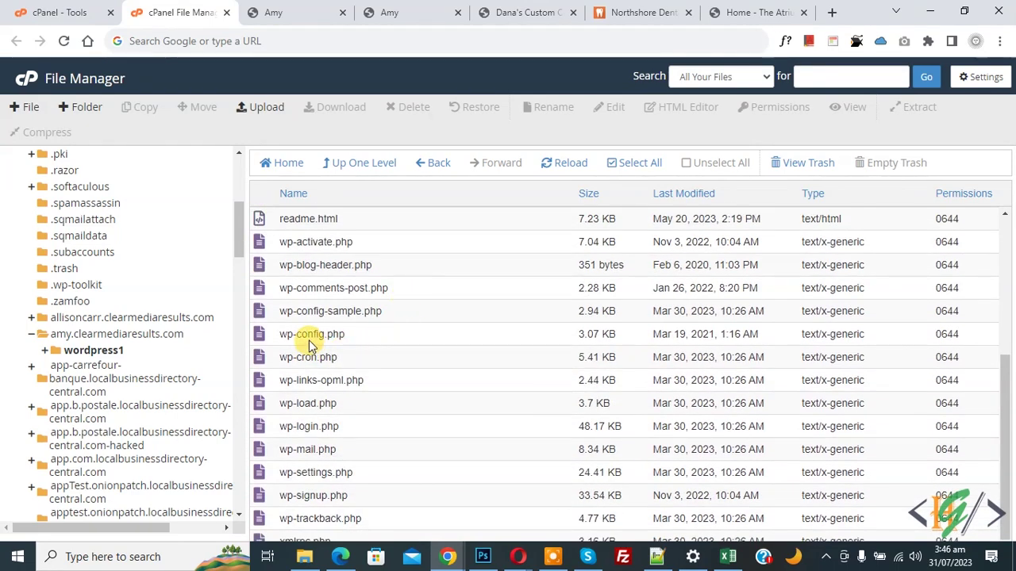
right_click(309, 339)
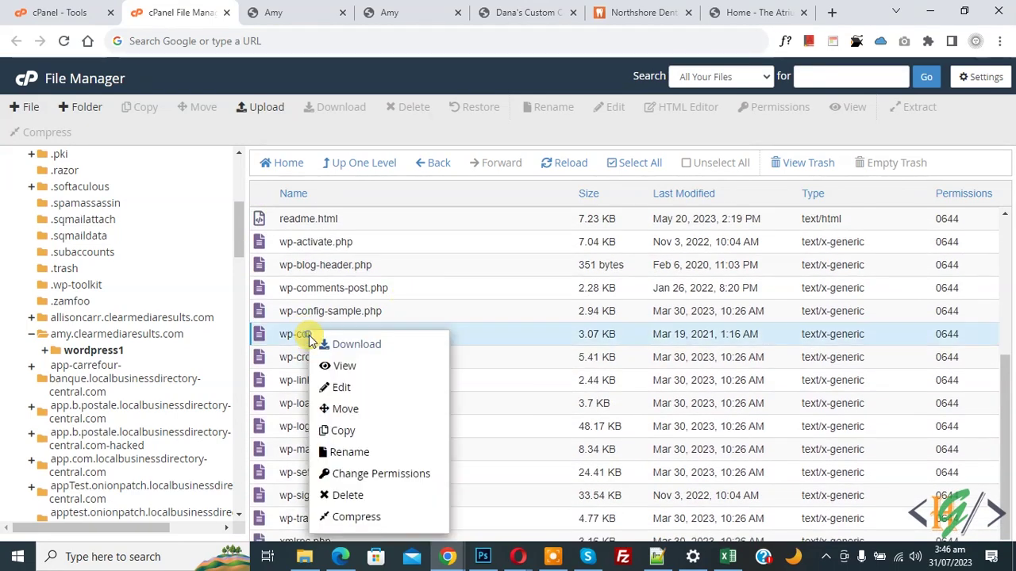
click(341, 387)
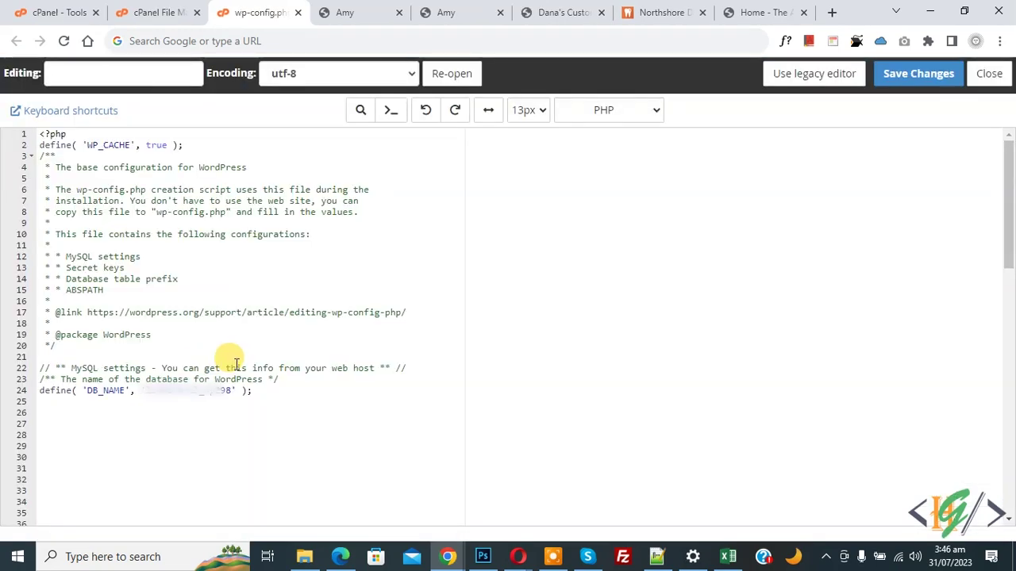
Select the DB_NAME database value on line 24, then return to cPanel Tools.
double_click(88, 391)
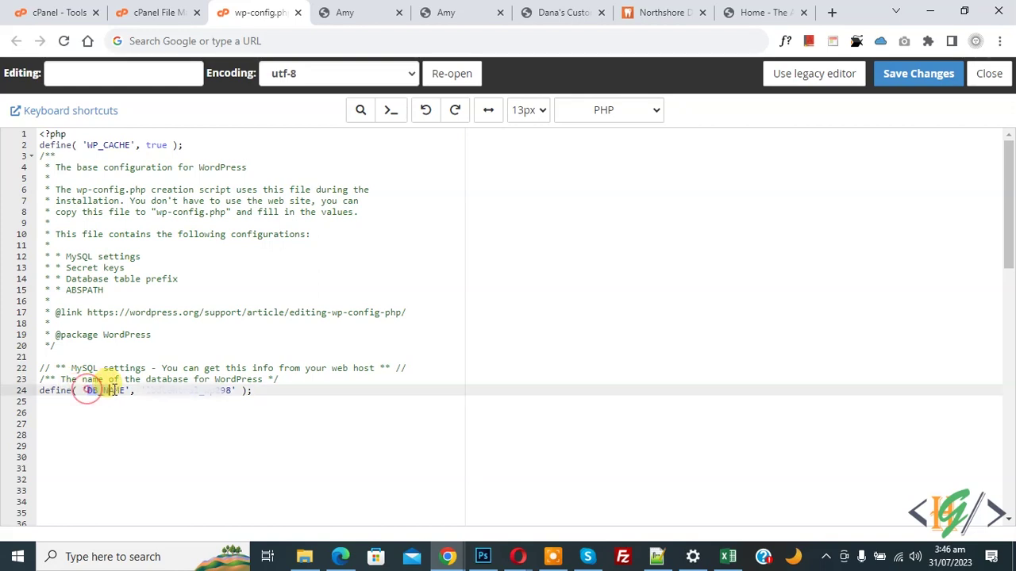
drag(143, 390, 230, 392)
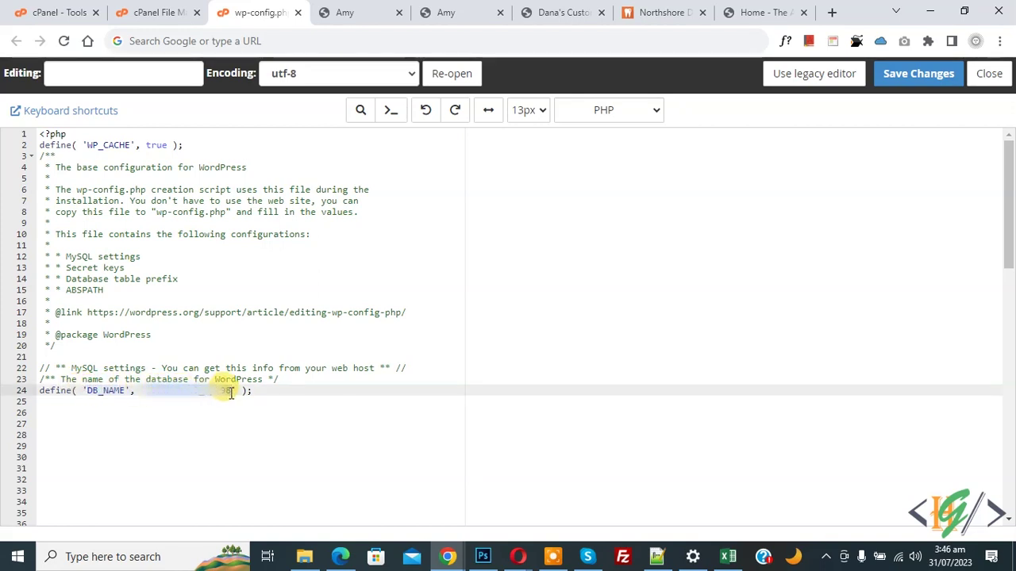
key(ctrl+1)
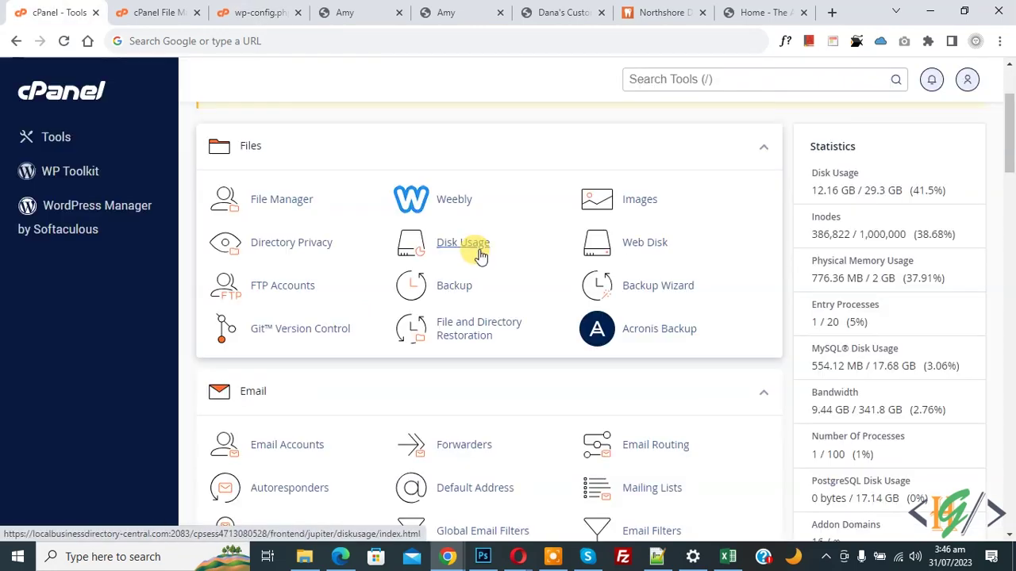
Open phpMyAdmin from cPanel's Databases section in a new tab.
scroll(480, 255, down, 7)
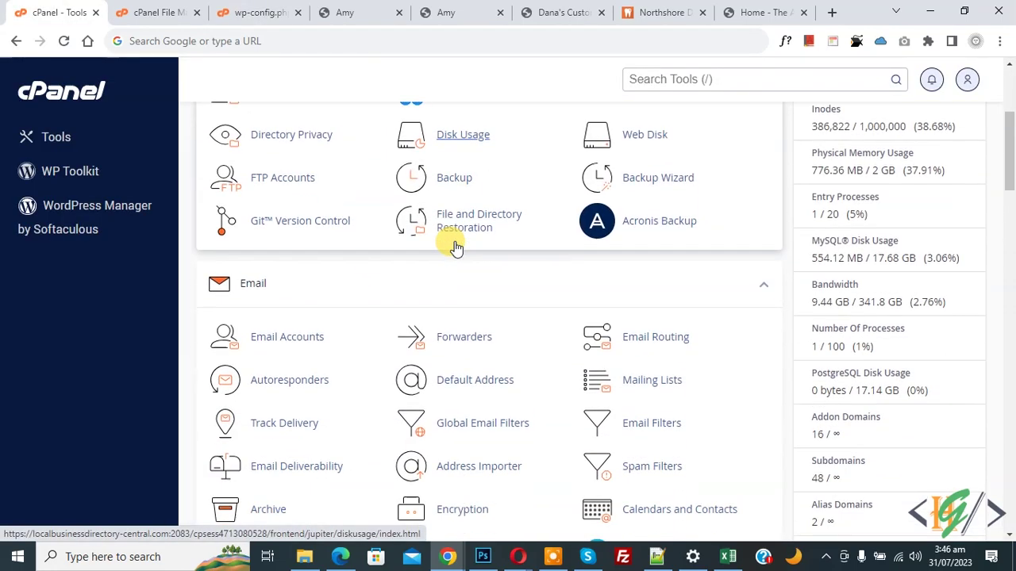
scroll(455, 246, down, 2)
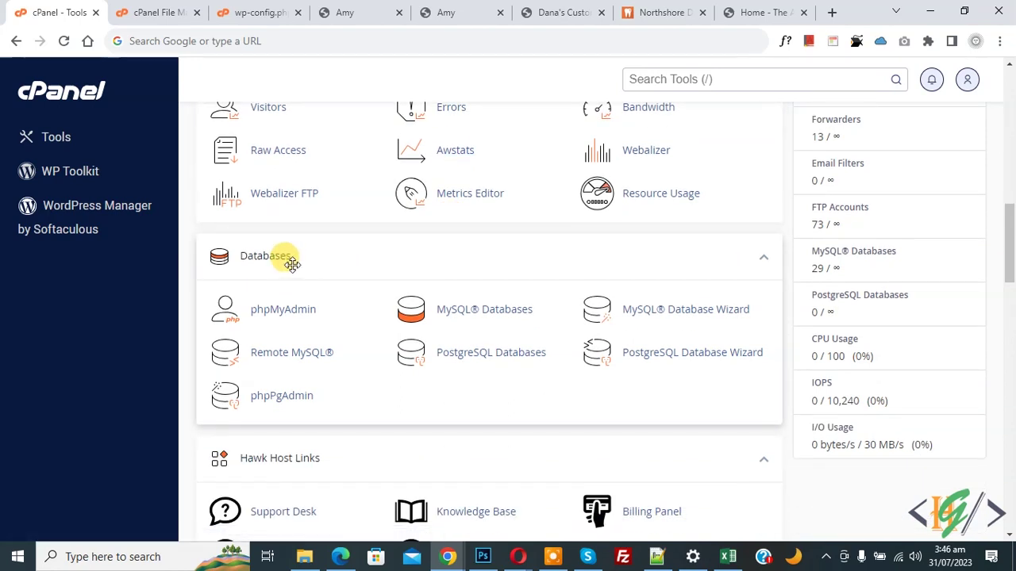
right_click(291, 317)
click(305, 325)
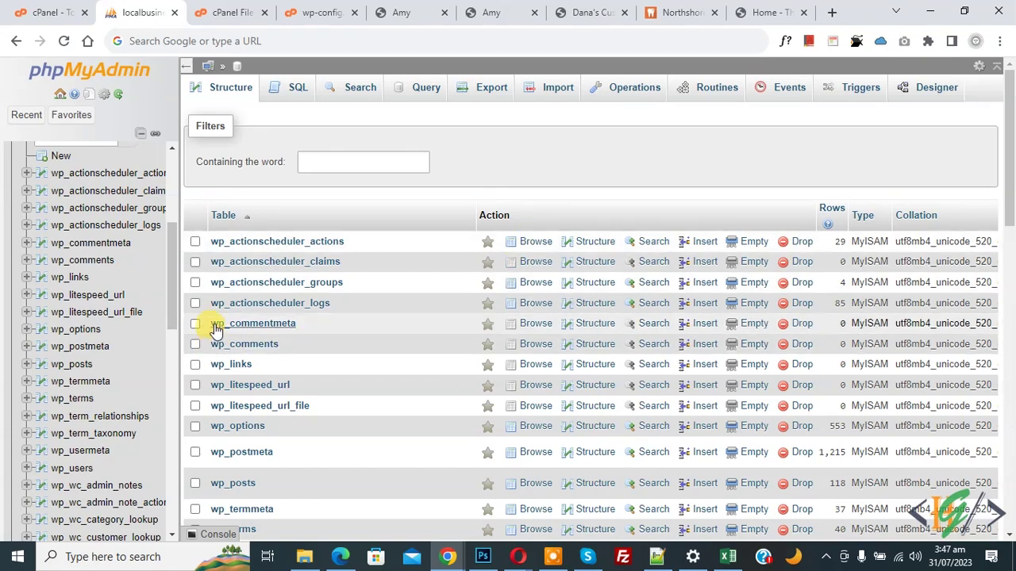
Browse the rows of the site database's wp_options table.
scroll(325, 326, down, 1)
scroll(325, 326, down, 5)
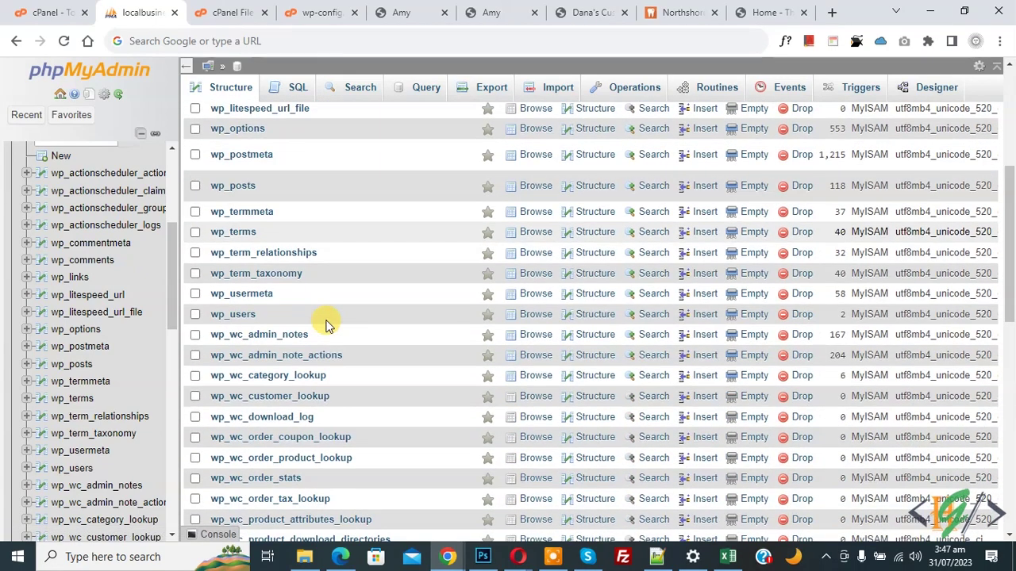
scroll(325, 325, up, 2)
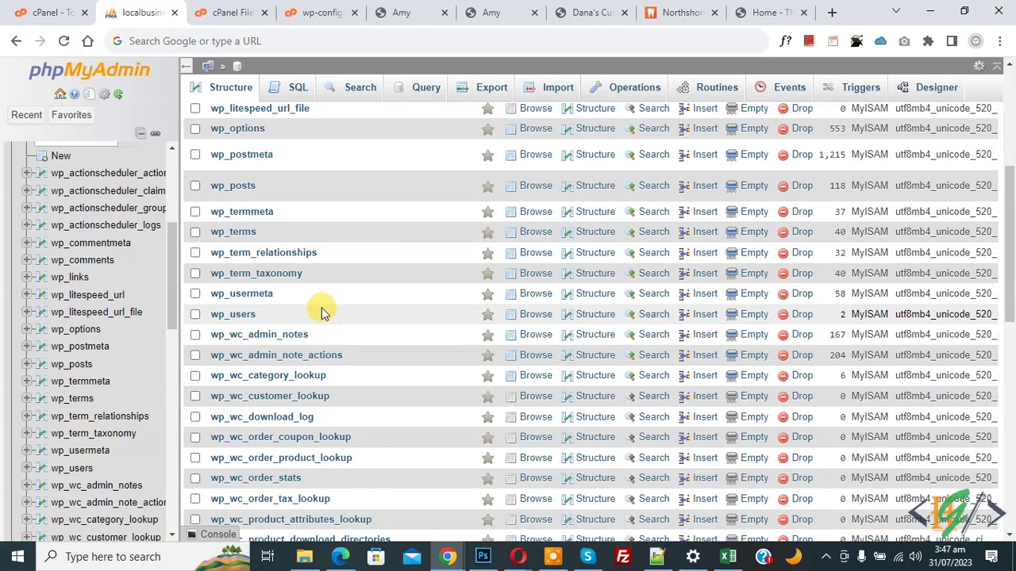
scroll(324, 310, up, 1)
click(242, 205)
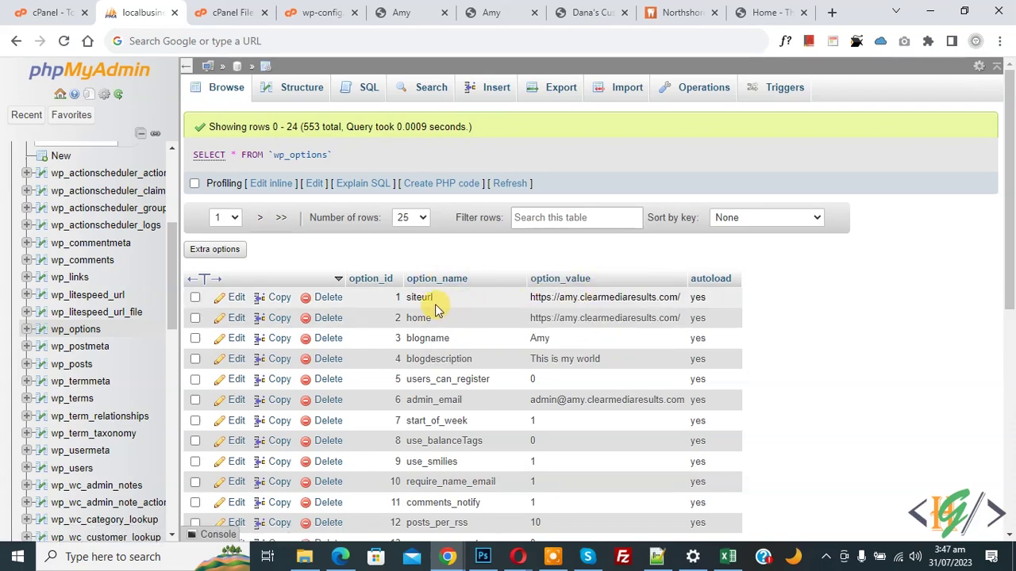
double_click(606, 298)
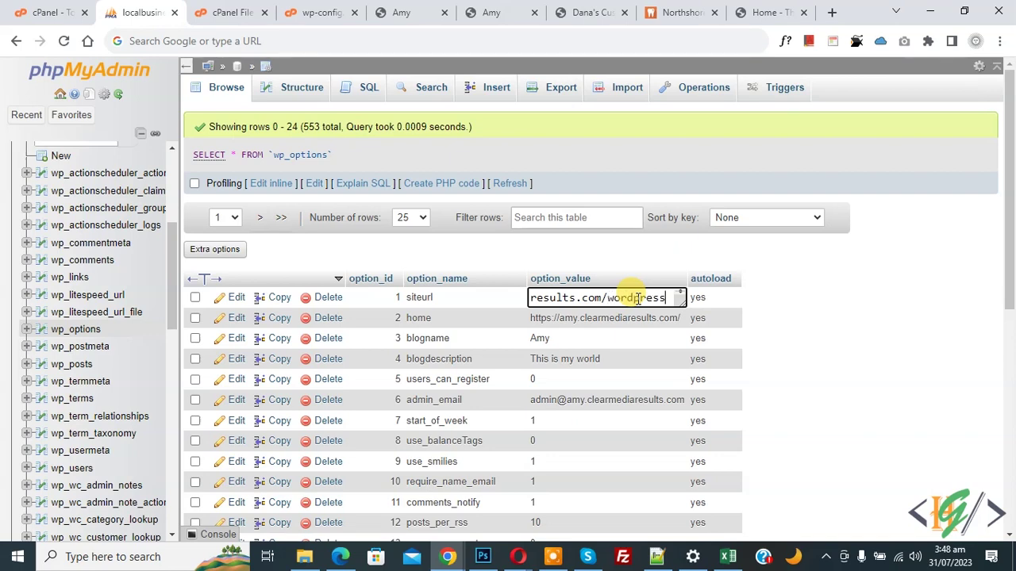
text(wordpress1)
click(808, 310)
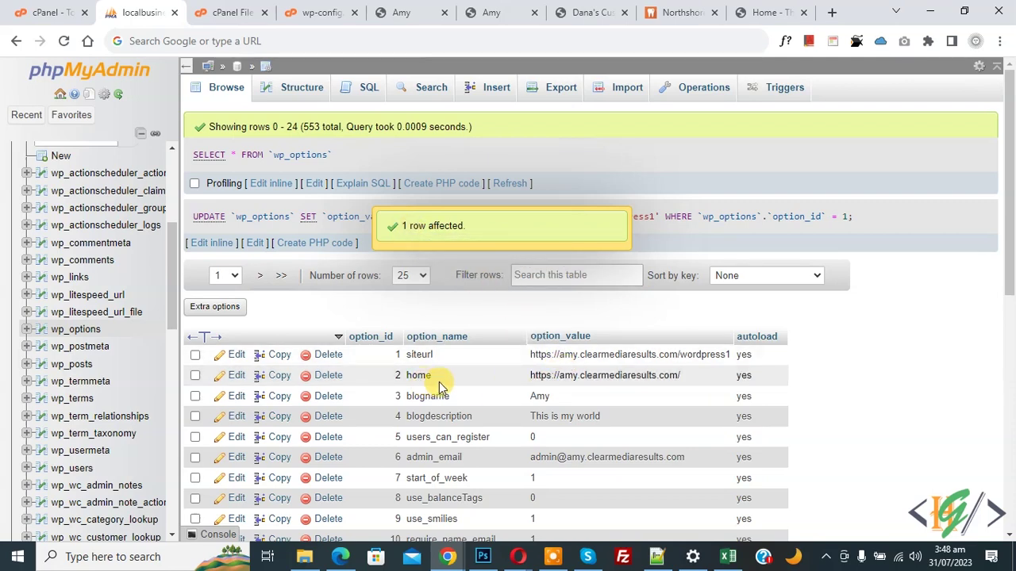
double_click(630, 374)
text(wordpress1)
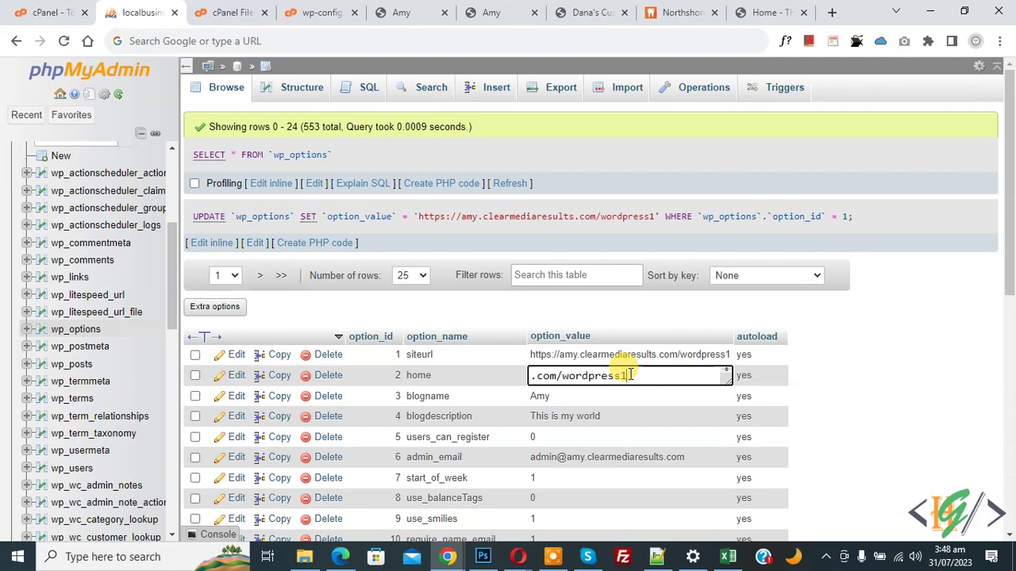
click(858, 360)
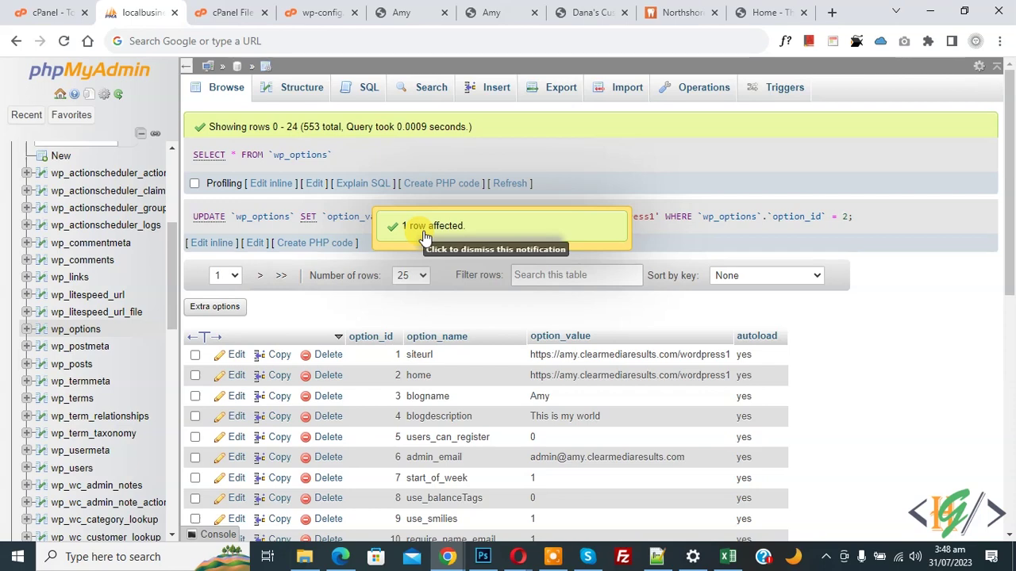
click(372, 11)
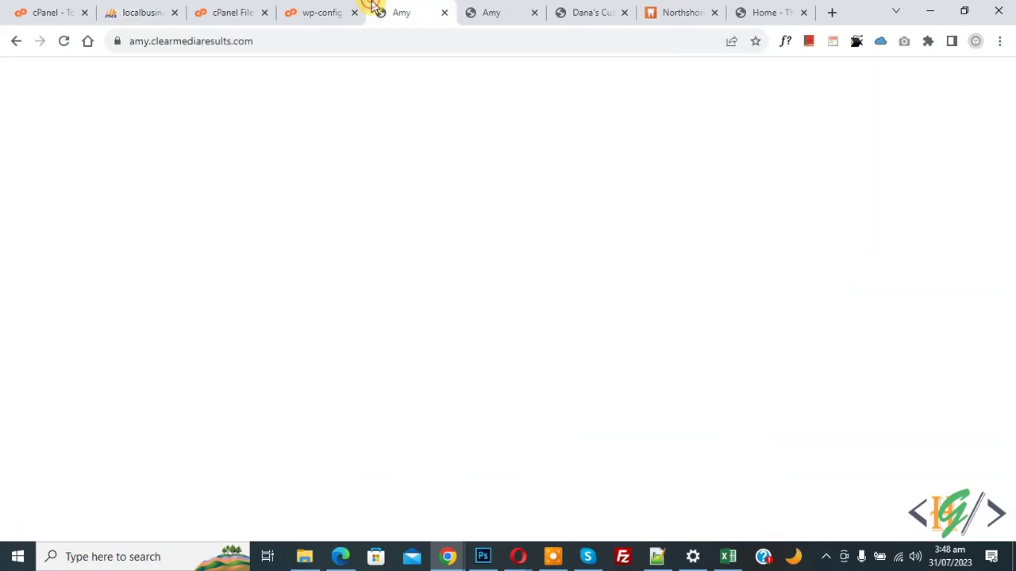
Load amy.clearmediaresults.com/wordpress1 and confirm the Amy homepage appears.
click(371, 40)
click(400, 40)
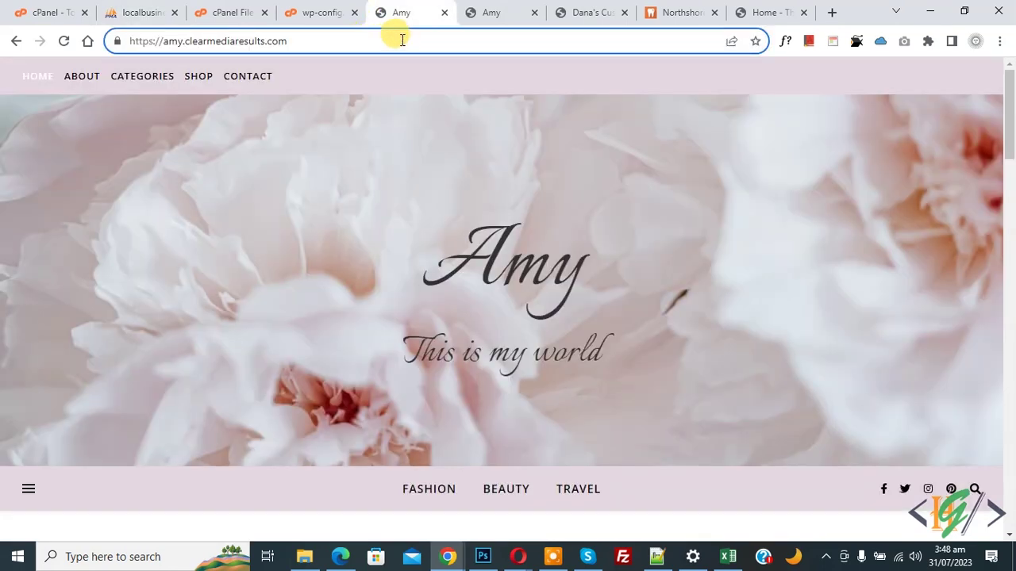
text(/wordpress)
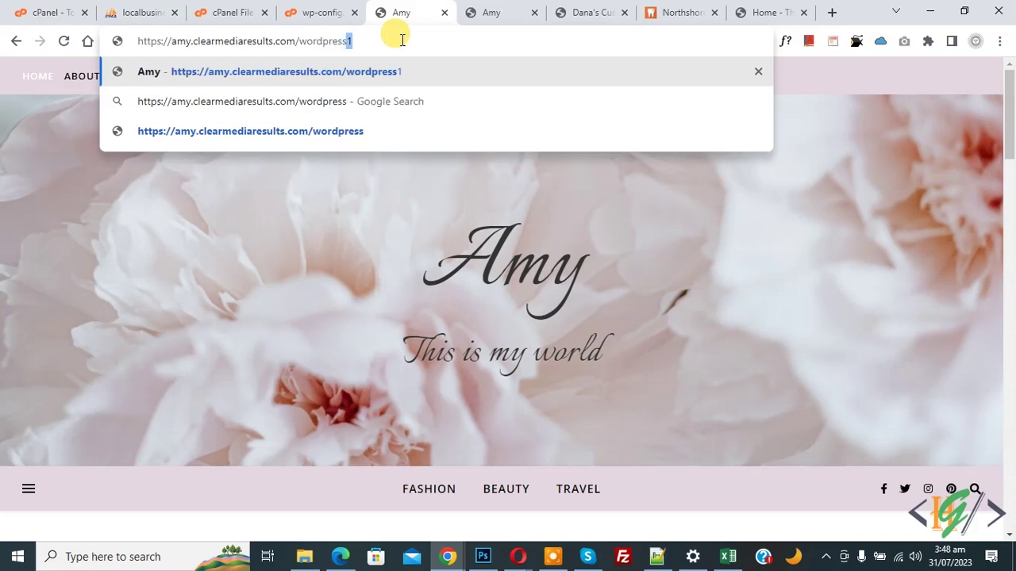
key(Return)
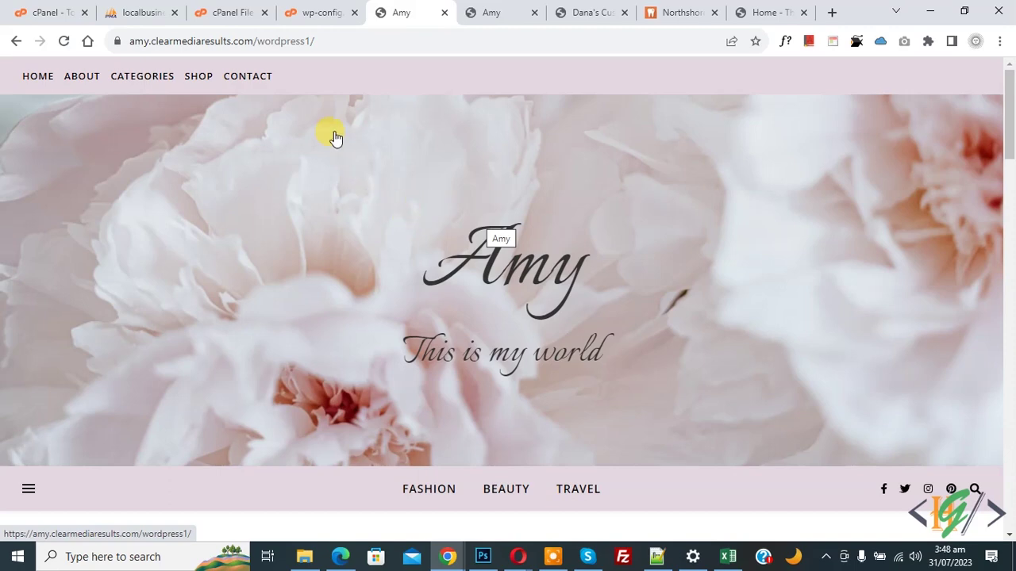
scroll(516, 256, down, 1)
scroll(500, 365, up, 1)
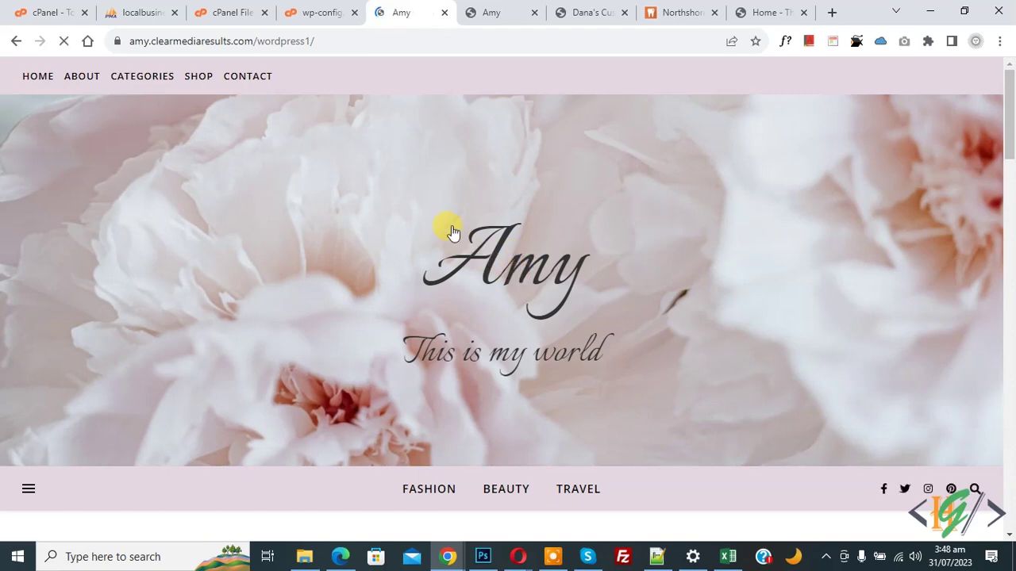
Load the bare domain, confirm it lists only wordpress1, and open that folder.
drag(248, 39, 363, 39)
click(363, 39)
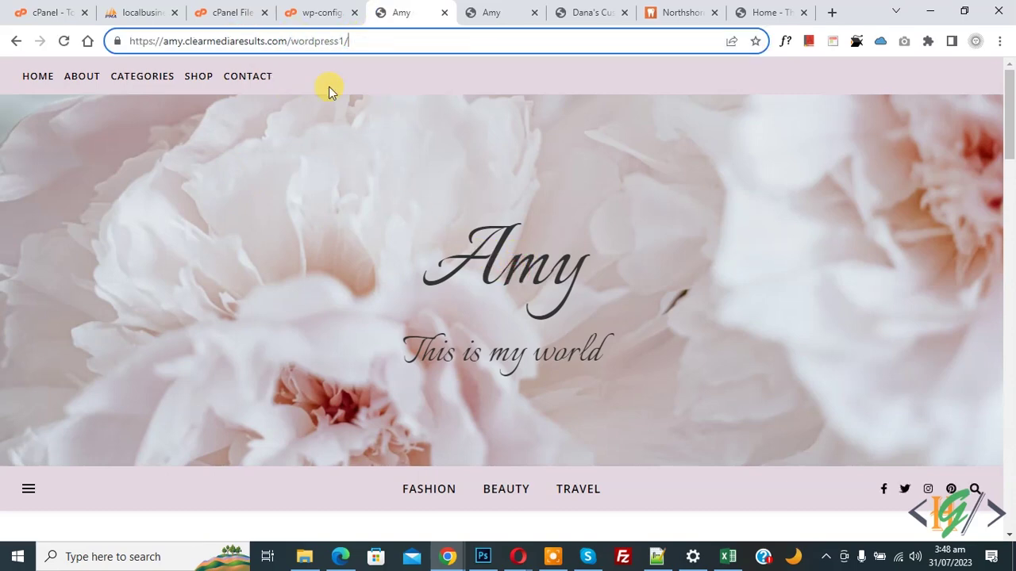
drag(288, 41, 373, 39)
key(BackSpace)
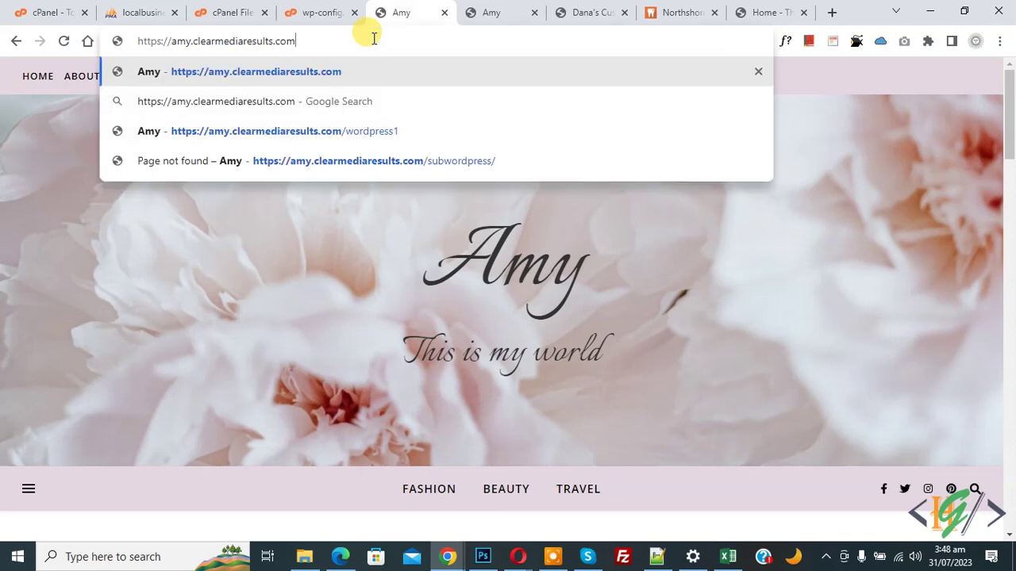
key(Return)
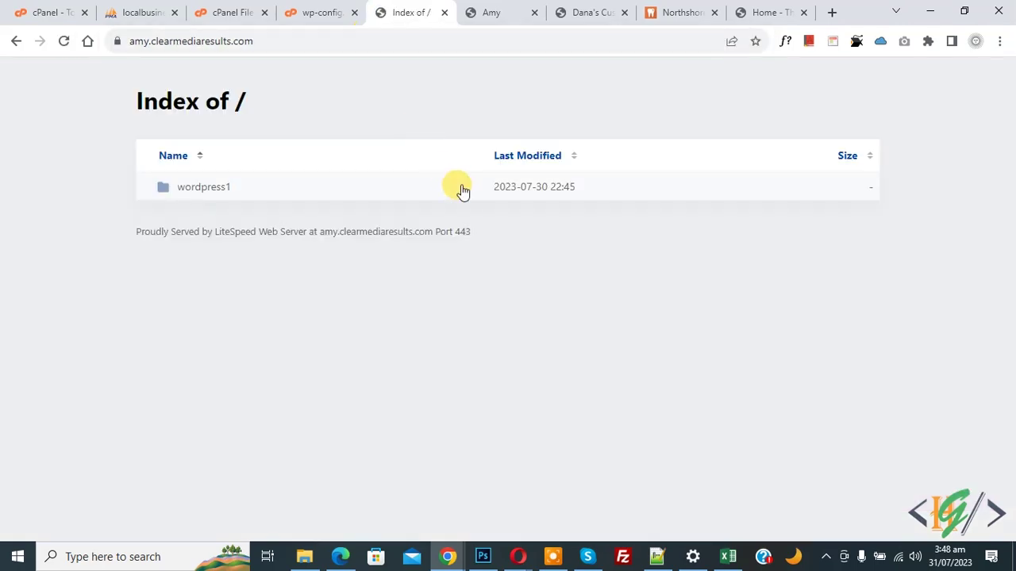
click(372, 197)
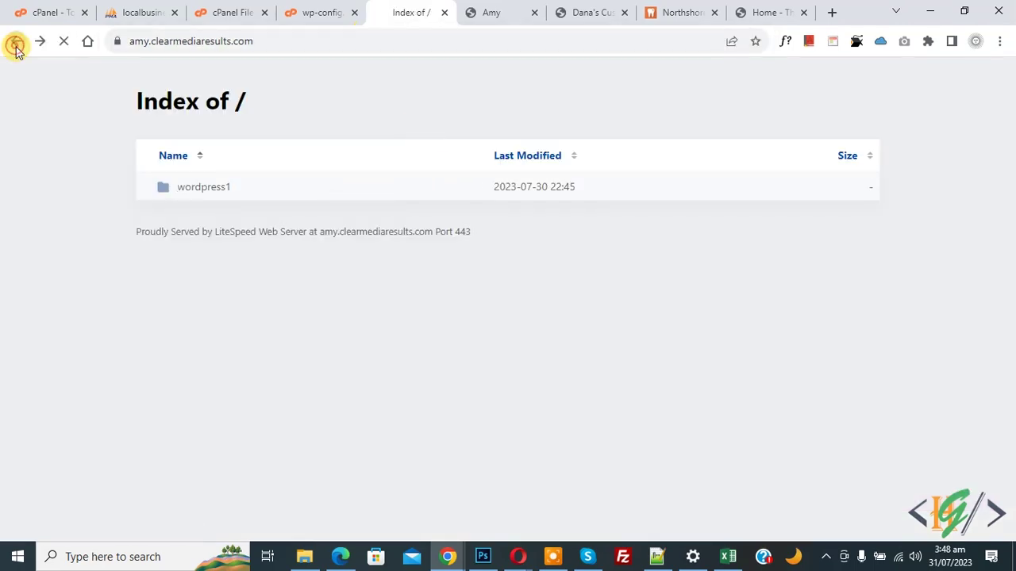